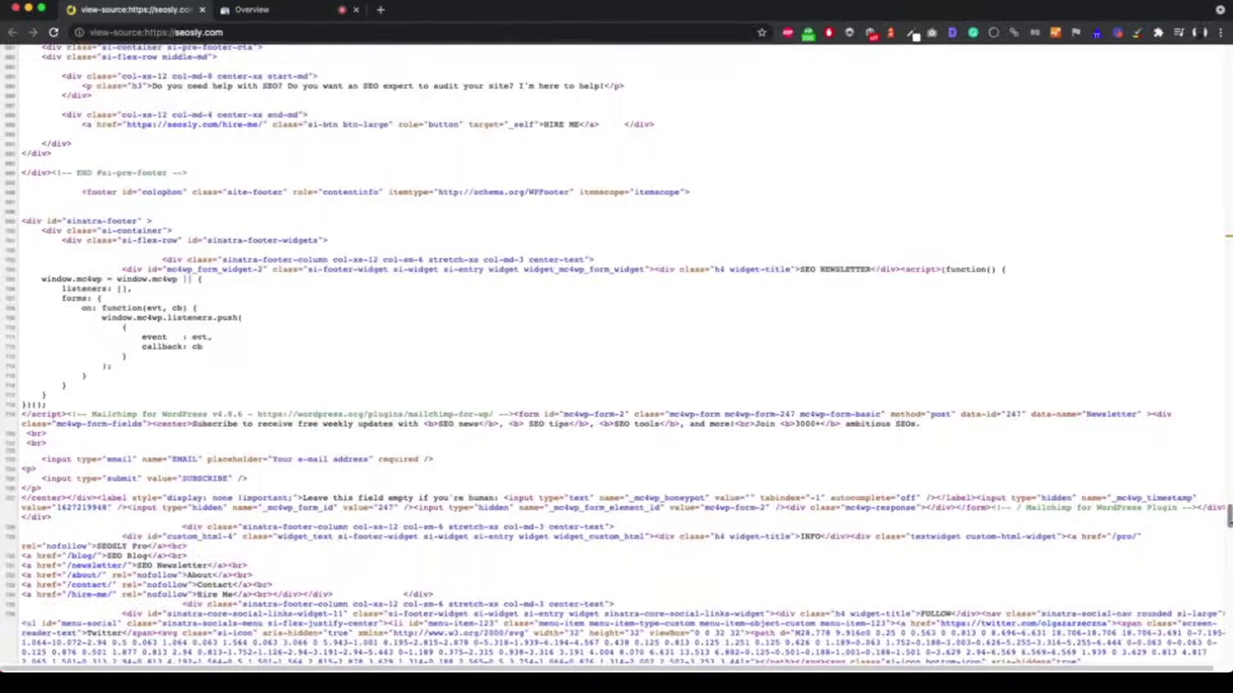
Scroll the seosly.com page source from the top down to the google-site-verification meta tag.
left_click_drag(1228, 514, 1228, 61)
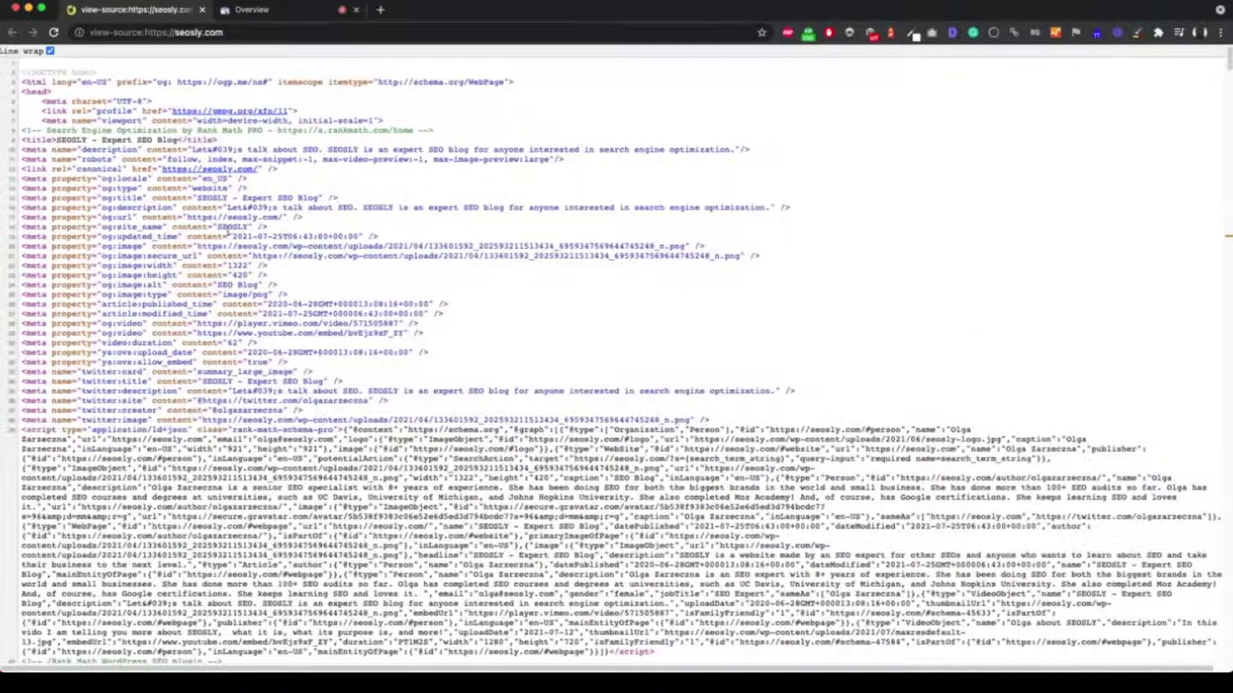
scroll(460, 308, "down", 5)
scroll(460, 308, "down", 3)
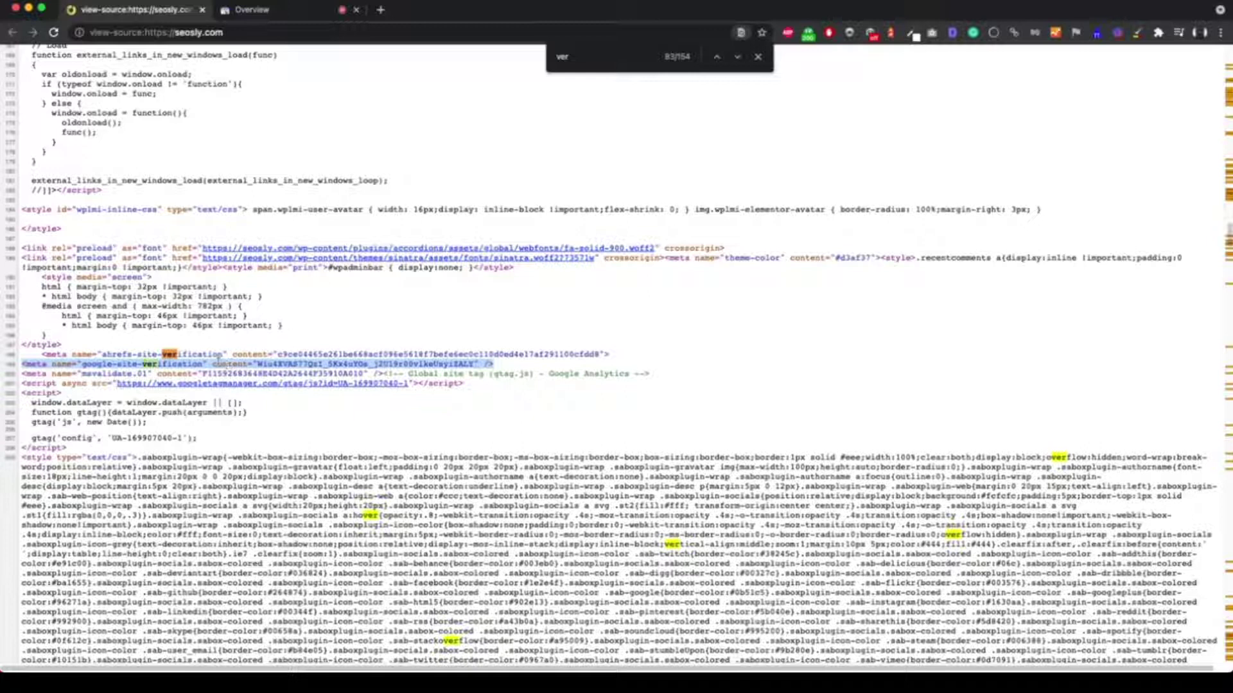
Switch to the Overview tab showing Search Console for whichkitchenappliance.com.
left_click(260, 11)
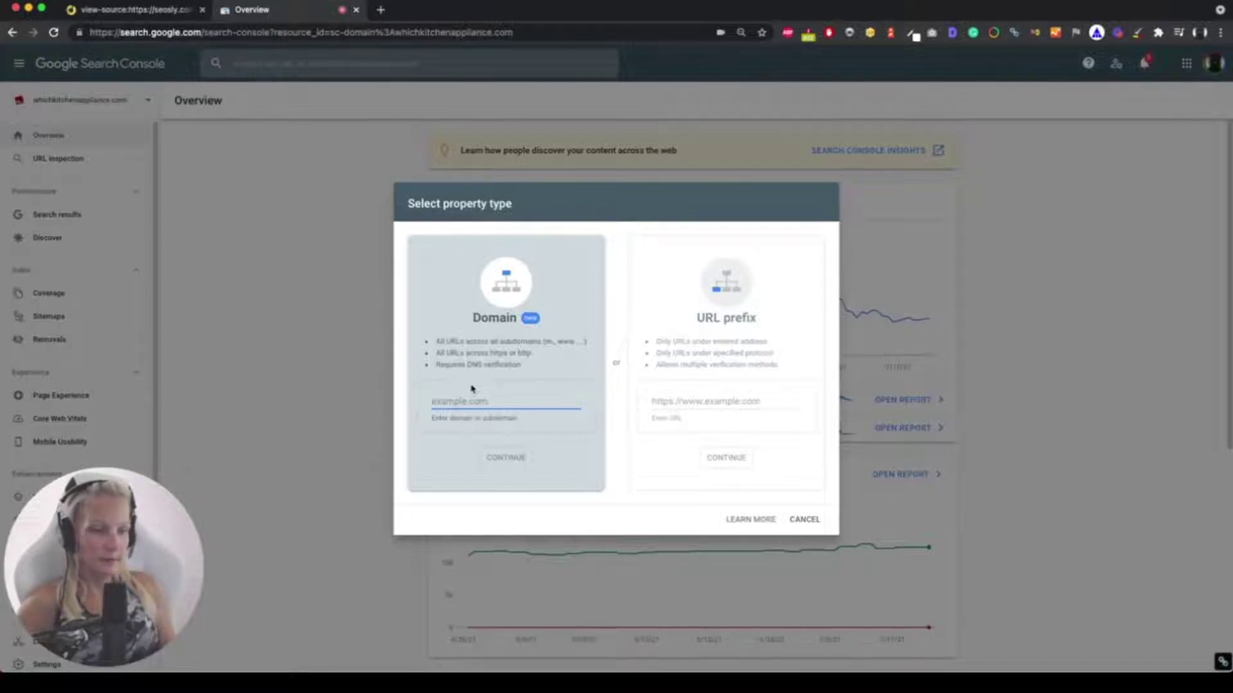
Enter seosly.com as the domain in the new Domain property field.
type("se")
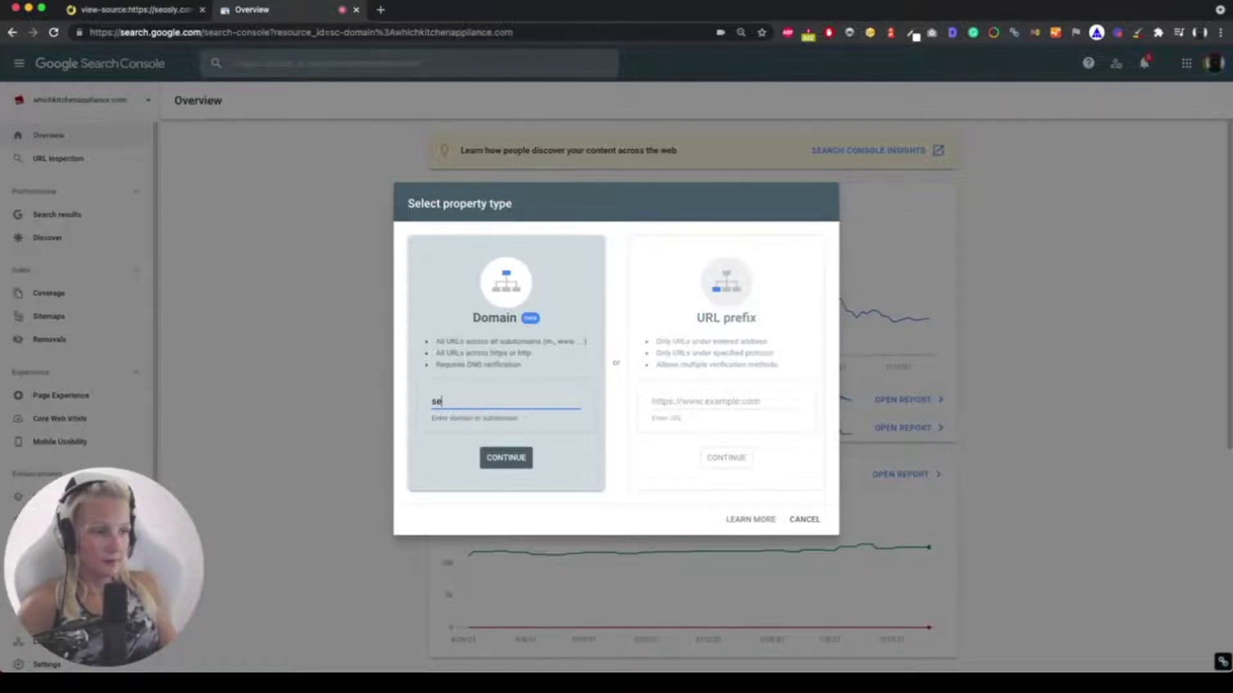
type("osly.com")
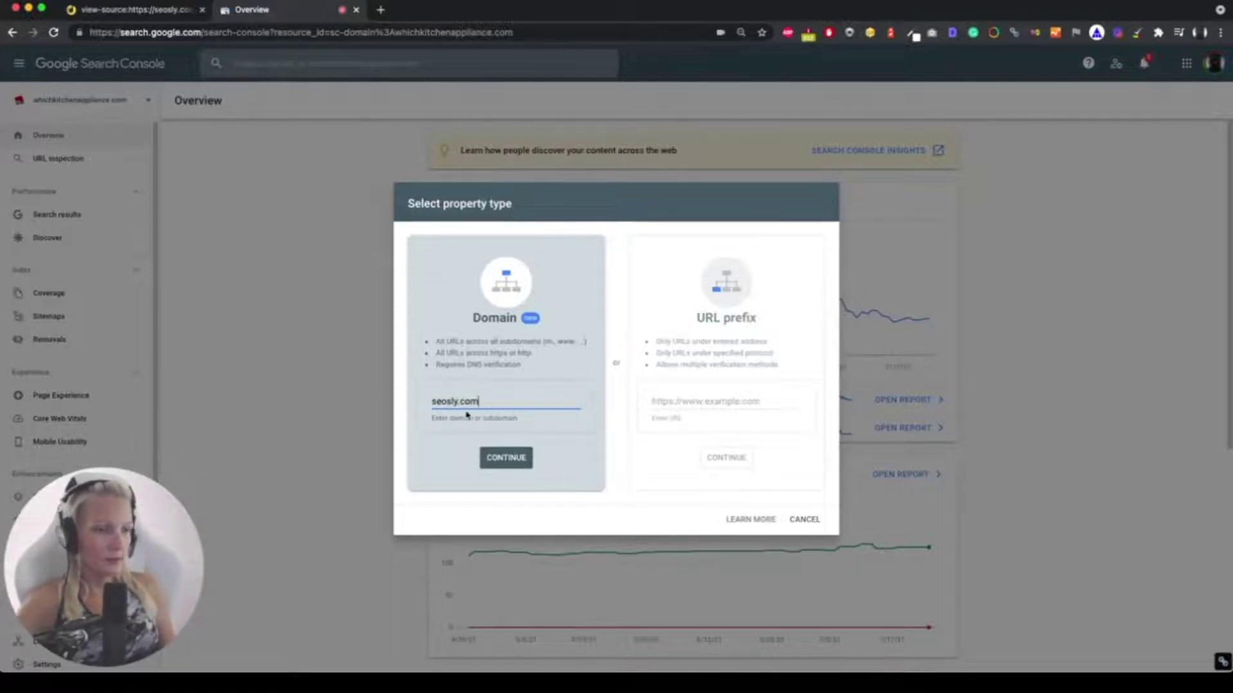
View the DNS TXT verification record for seosly.com, then return to the property-type choice.
left_click(513, 456)
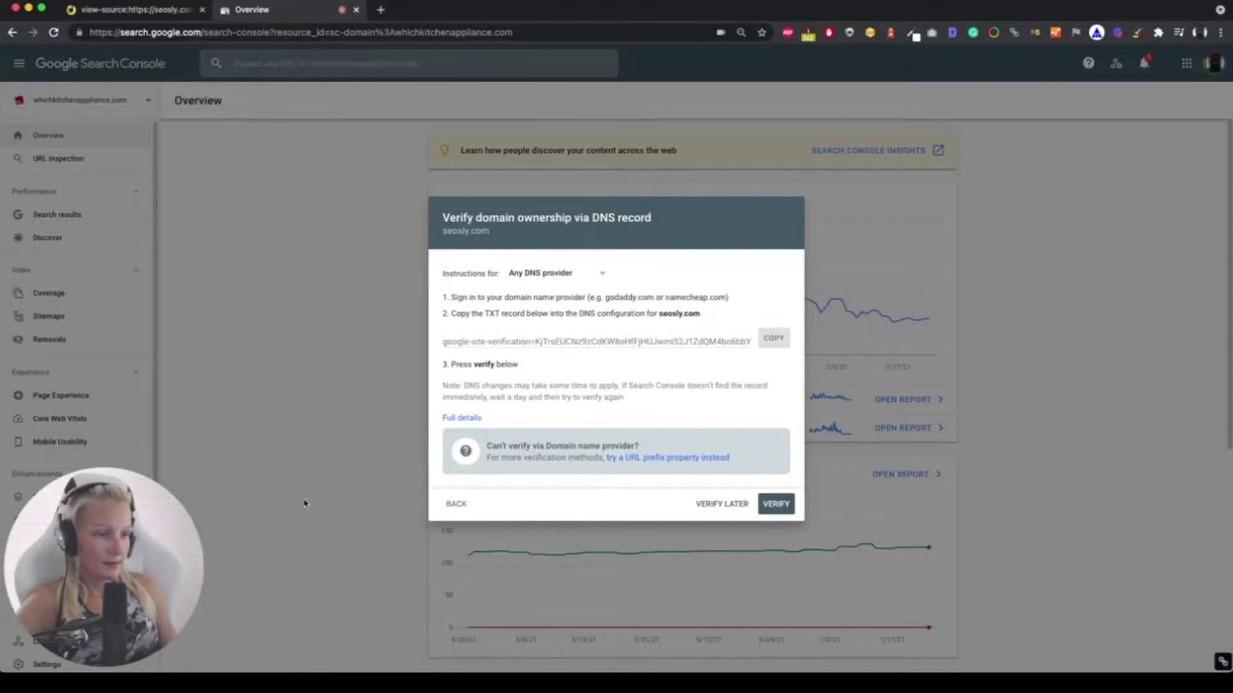
left_click(462, 504)
left_click(331, 340)
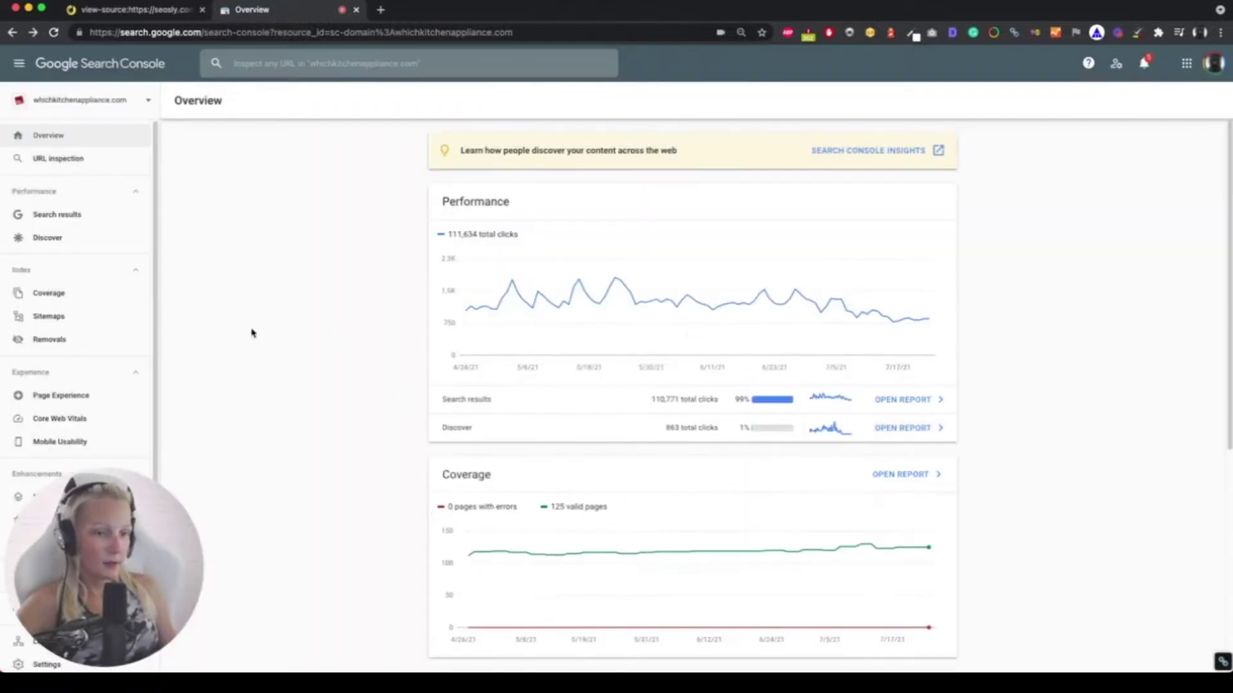